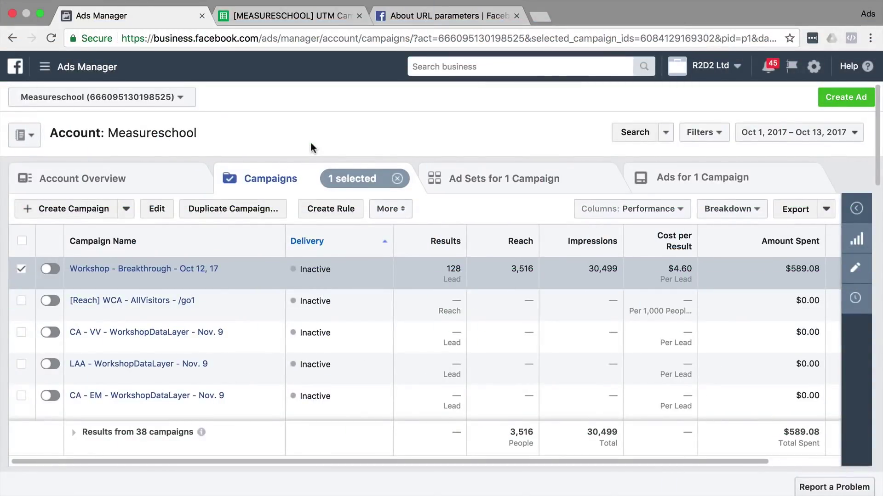
Drill into the campaign and ad set, open the Image - YellowJulian ad, and scroll to its URL Parameters.
left_click(130, 271)
left_click(122, 270)
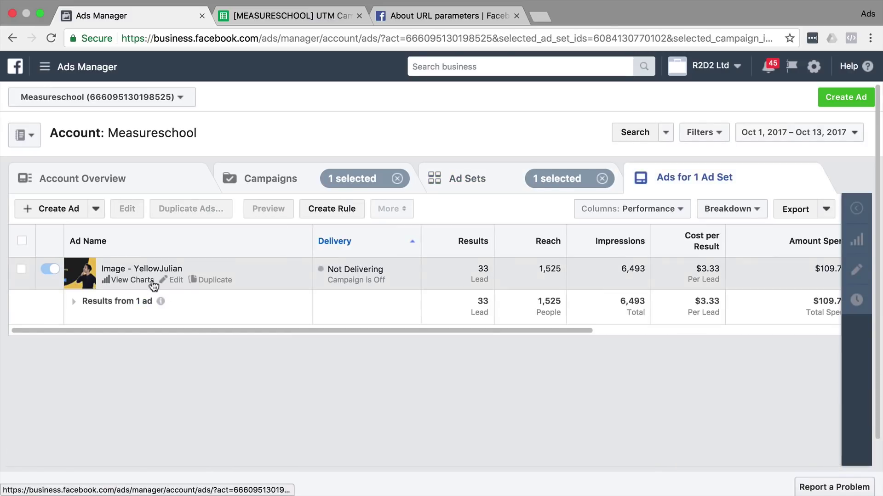
left_click(176, 280)
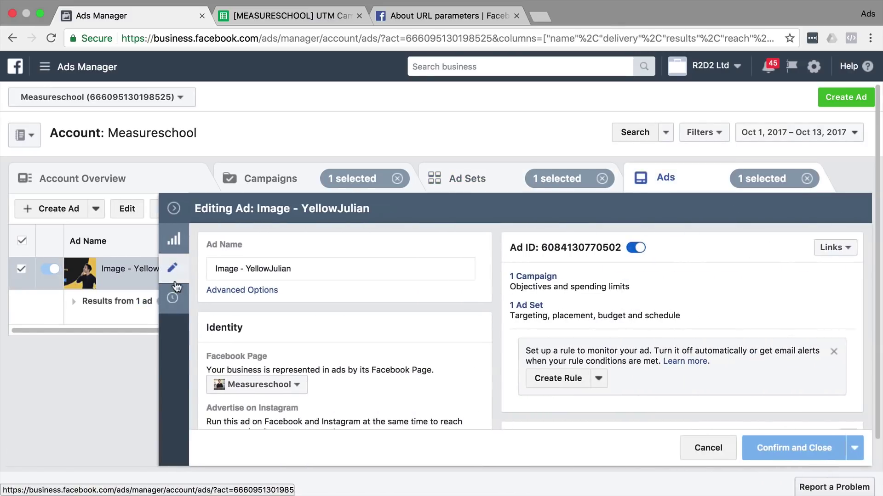
scroll(389, 270, "down", 15)
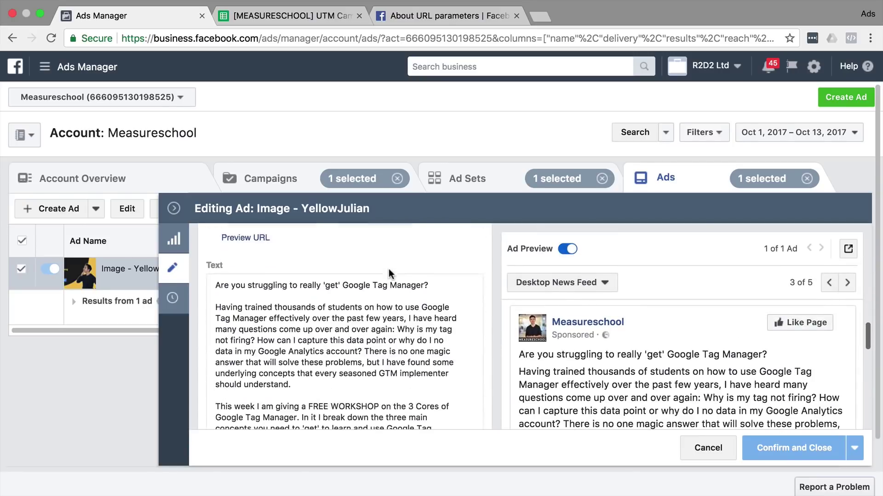
scroll(389, 270, "down", 10)
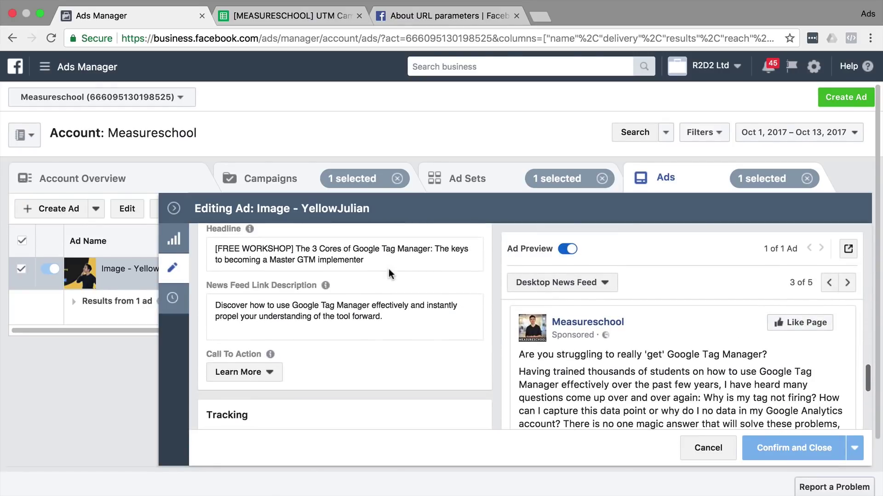
scroll(388, 269, "down", 3)
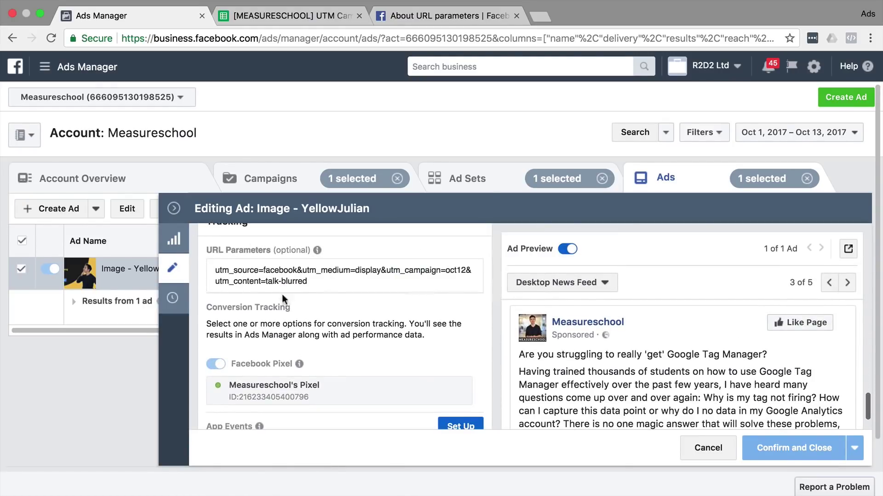
mouse_move(317, 250)
Review row 10 of the UTM tagging sheet, then open the Workshop - Breakthrough campaign's settings in Ads Manager.
left_click(247, 16)
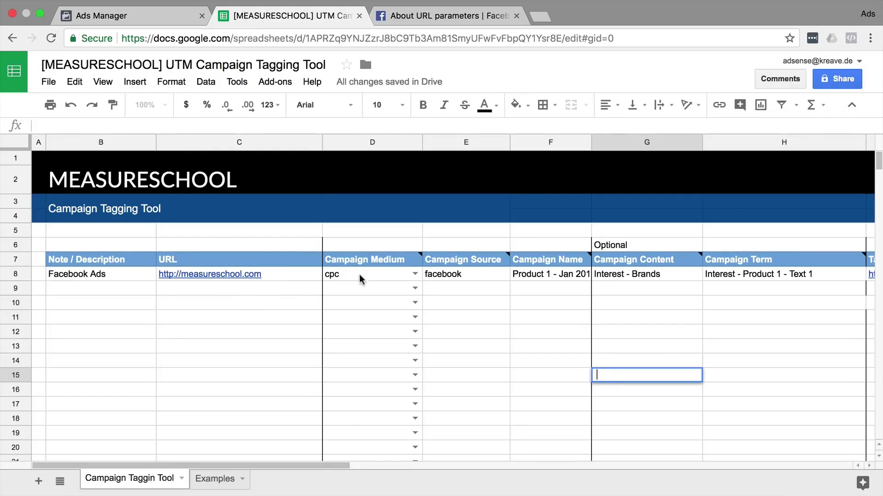
left_click(461, 322)
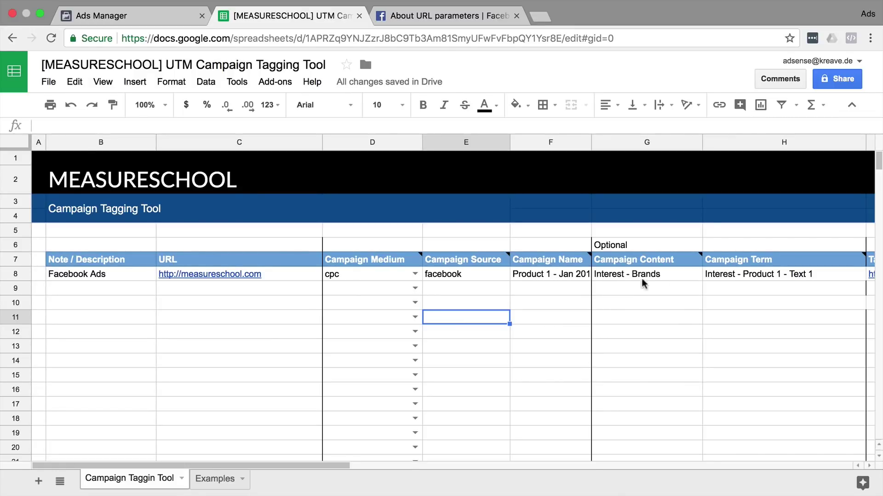
left_click(573, 306)
left_click(149, 14)
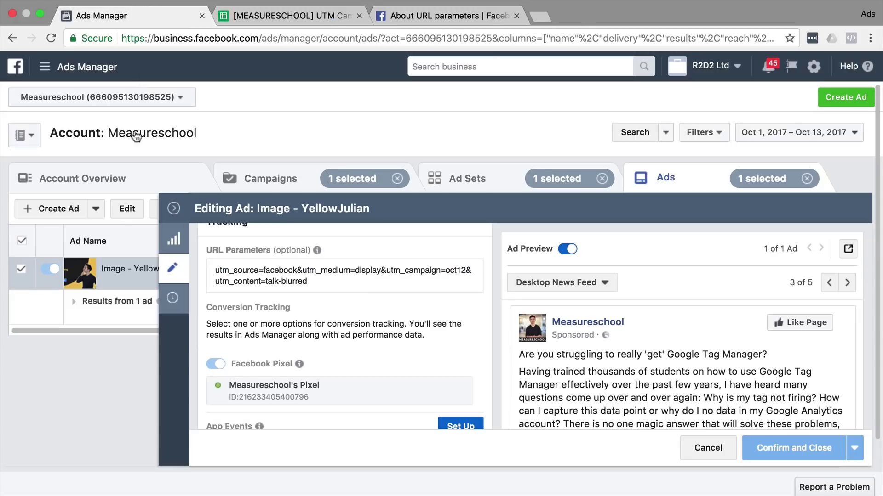
left_click(280, 176)
Copy the Workshop - Breakthrough campaign name into cell F10, trimming the stray trailing backslash.
triple_click(394, 206)
right_click(394, 206)
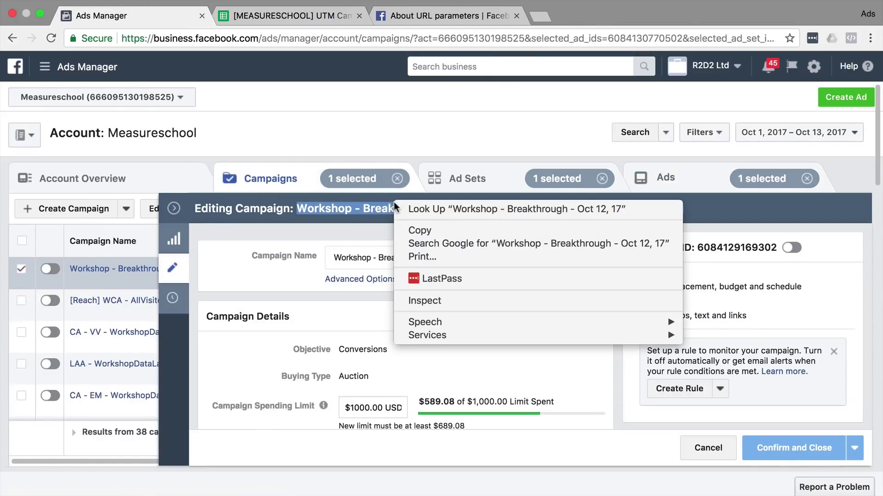
left_click(417, 230)
left_click(332, 17)
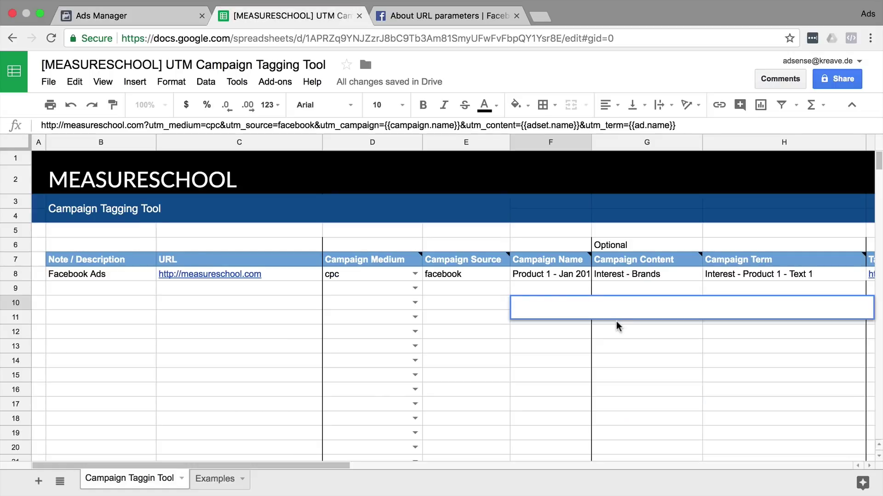
key("super+v")
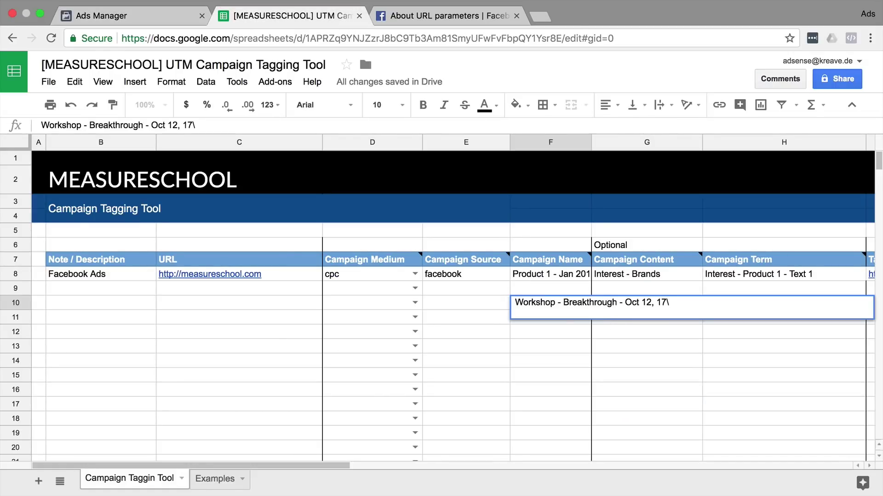
key("BackSpace")
key("Return")
Copy the ad set name from Ads Manager into cell G10.
left_click(682, 298)
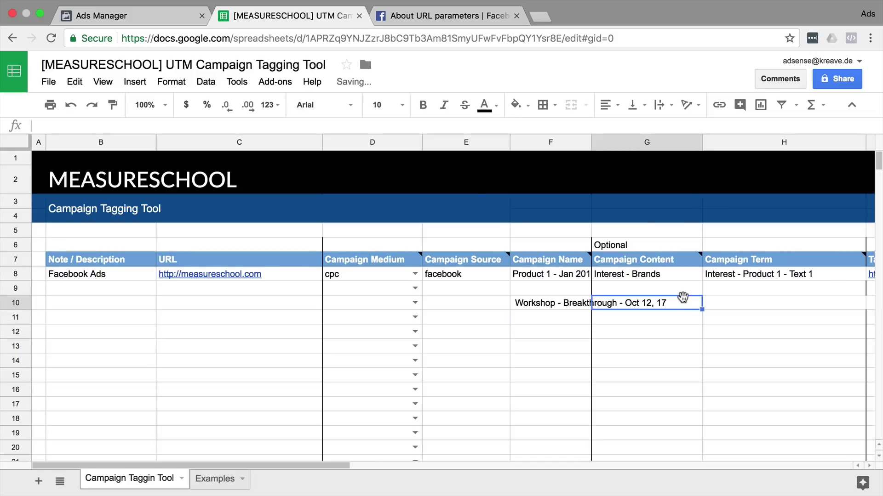
left_click(158, 17)
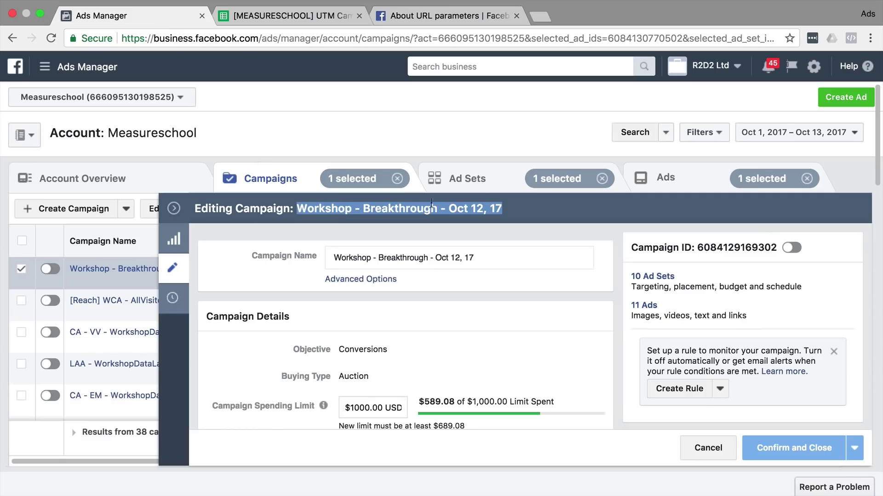
left_click(501, 178)
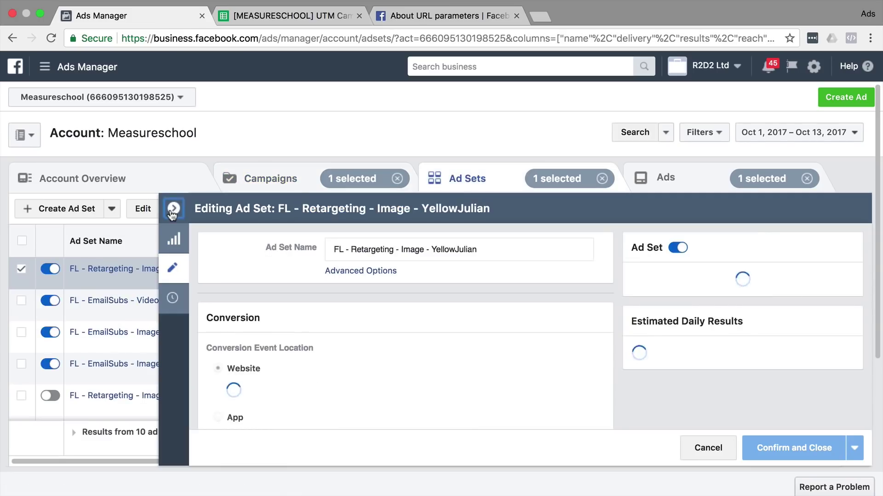
left_click_drag(278, 208, 526, 216)
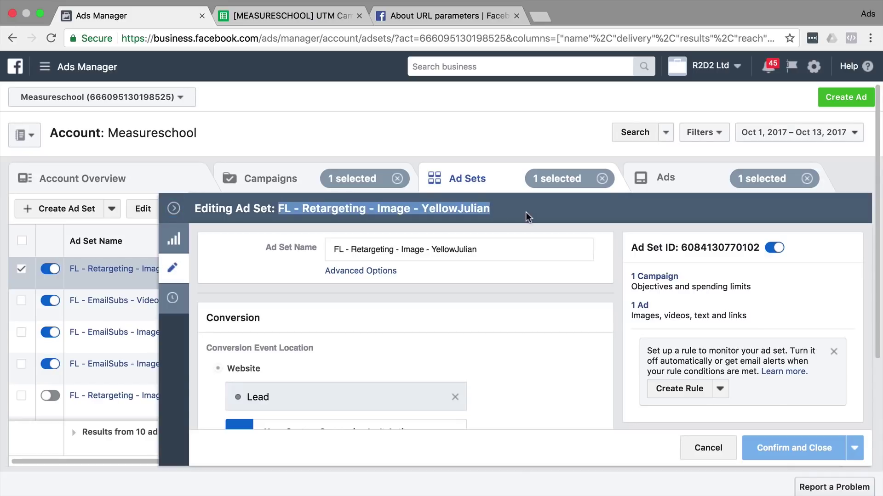
key("ctrl+c")
left_click(341, 15)
key("ctrl+v")
key("ctrl+z")
left_click(431, 15)
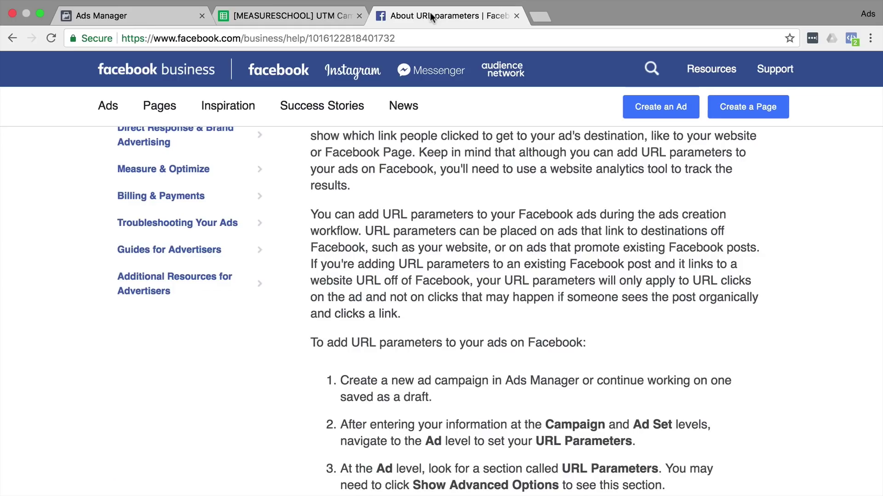
Copy the Image - YellowJulian ad name into cell H10.
left_click(142, 15)
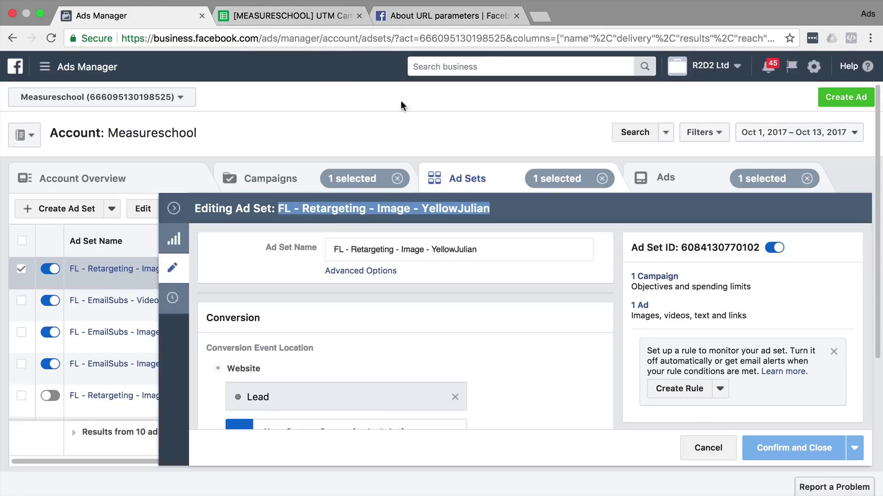
left_click(695, 180)
left_click_drag(257, 208, 369, 211)
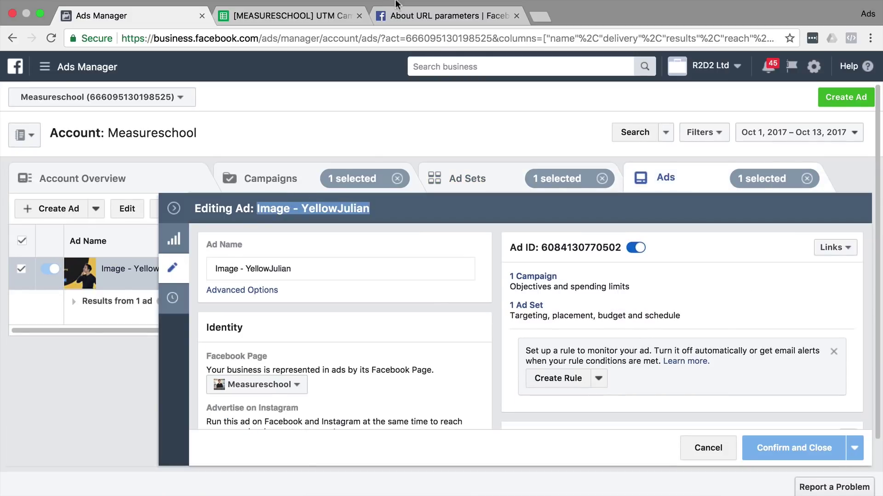
left_click(303, 15)
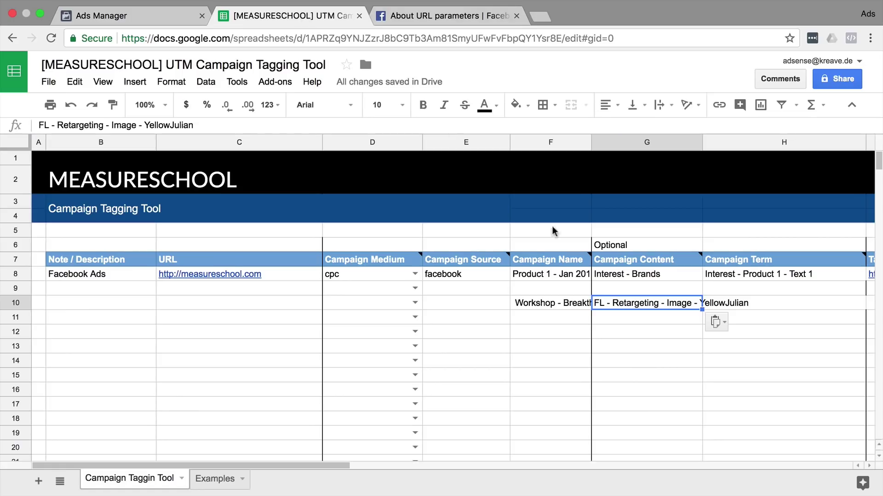
left_click(748, 309)
key("ctrl+v")
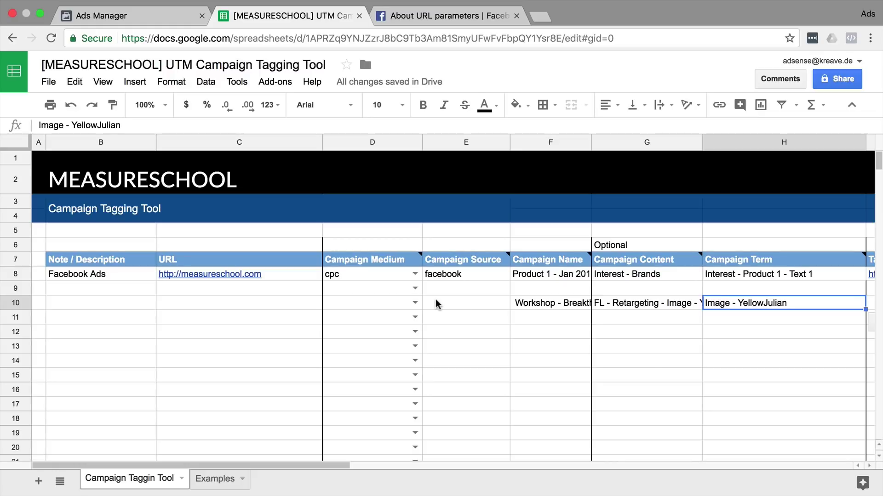
Set the medium in D10 to cpc and copy the source facebook into E10.
left_click(450, 271)
left_click(415, 303)
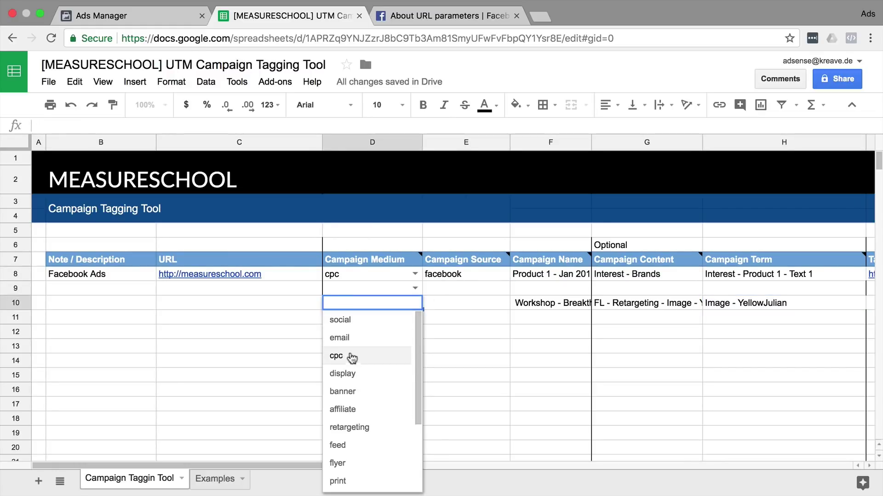
left_click(354, 356)
left_click(449, 274)
key("ctrl+c")
left_click(469, 302)
key("ctrl+v")
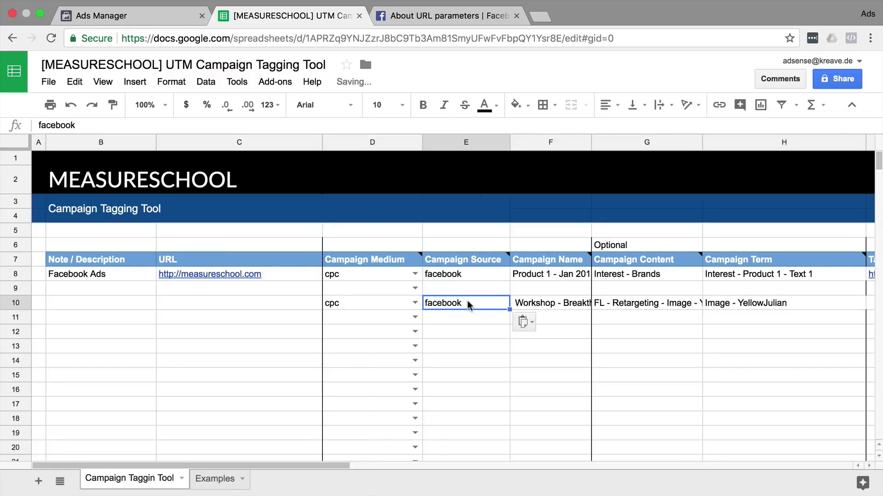
Copy the landing page URL from C8 into C10 and select the generated tagged URL in I10.
left_click(268, 274)
key("ctrl+c")
left_click(172, 304)
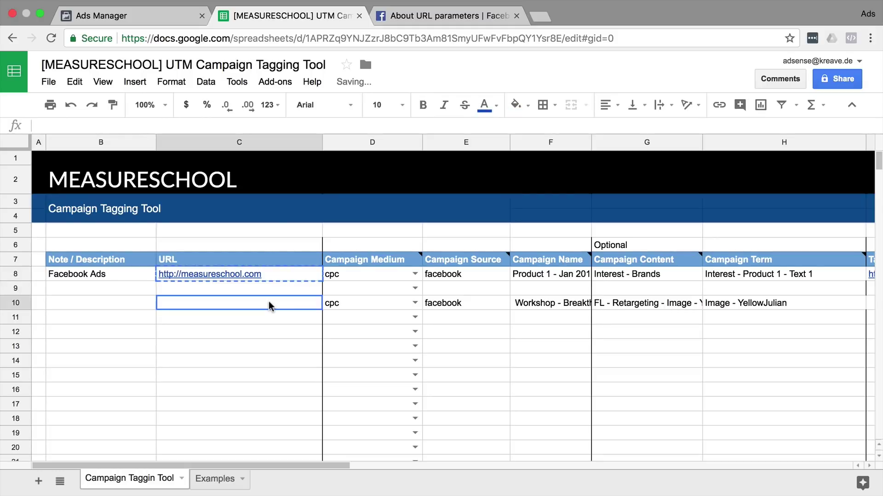
key("ctrl+v")
left_click(276, 341)
scroll(275, 341, "right", 5)
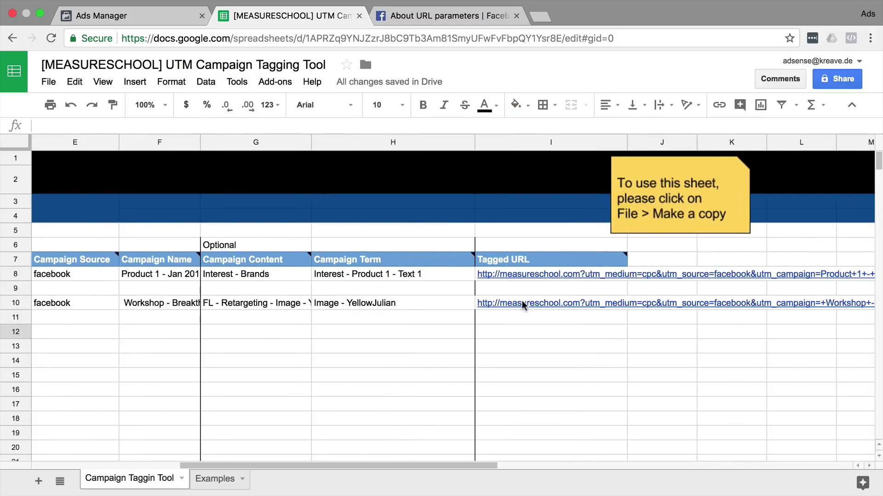
left_click(521, 307)
left_click(418, 14)
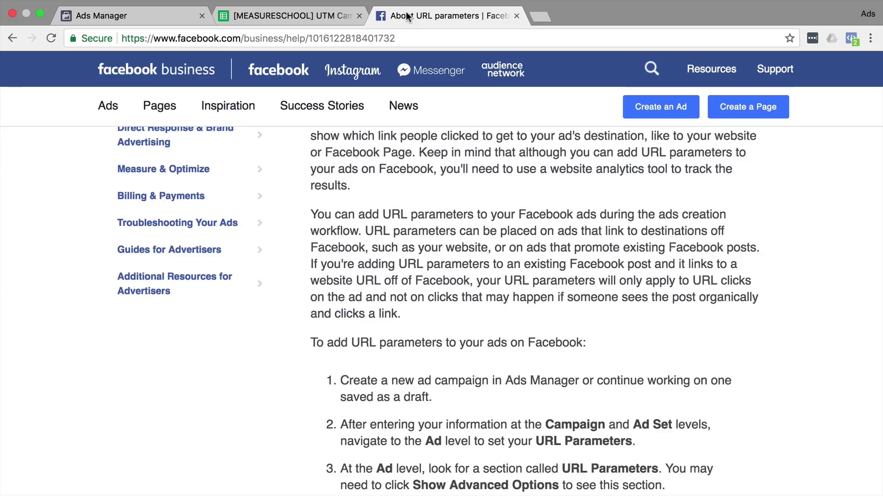
left_click(168, 21)
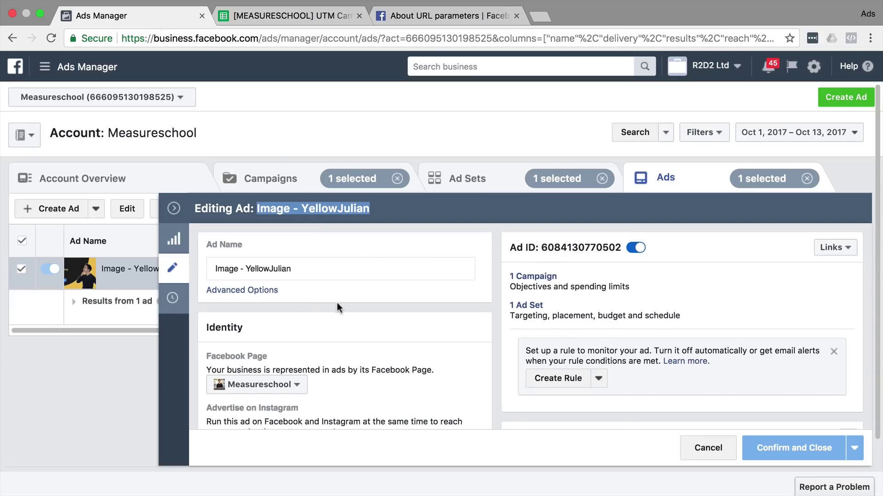
scroll(336, 303, "down", 20)
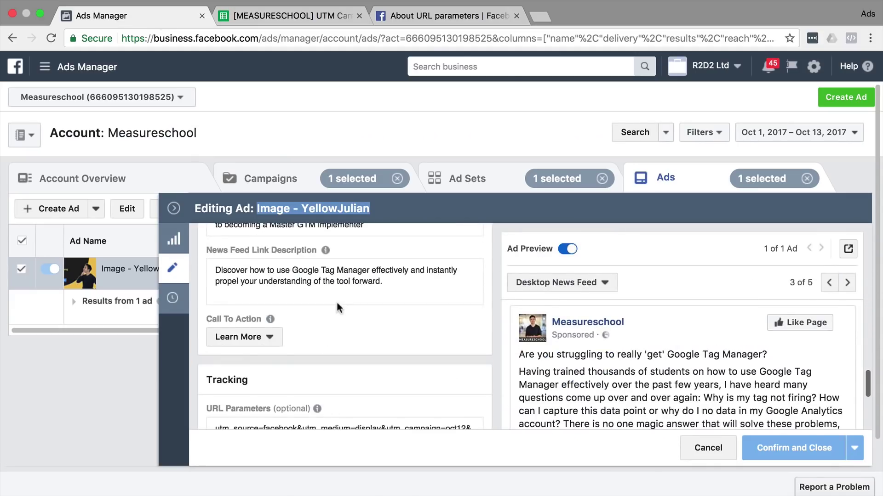
scroll(337, 302, "up", 2)
scroll(336, 302, "down", 5)
left_click(318, 327)
key("super+a")
key("super+v")
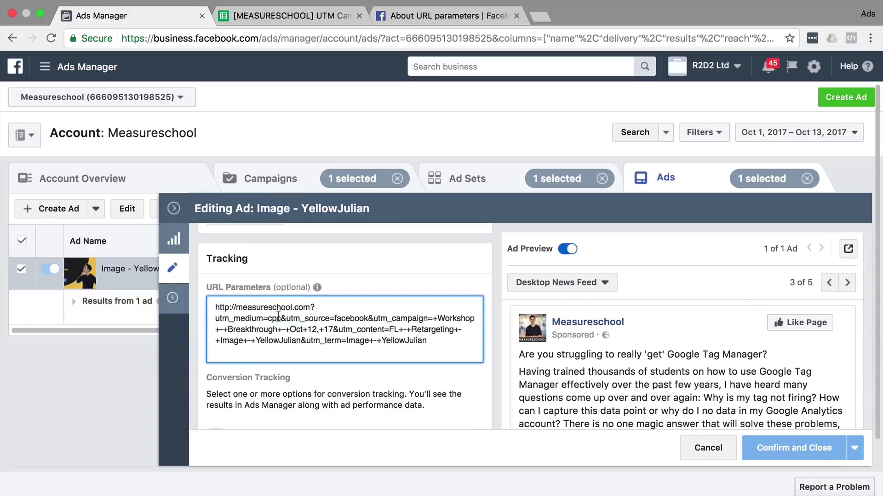
left_click(315, 307)
key("super+BackSpace")
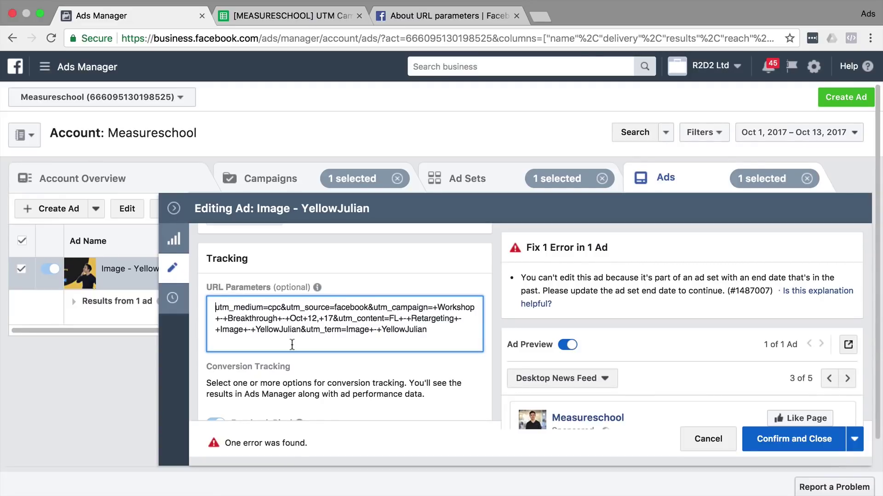
Scroll the About URL parameters article down to the URL Dynamic Parameters list and its example.
left_click(457, 15)
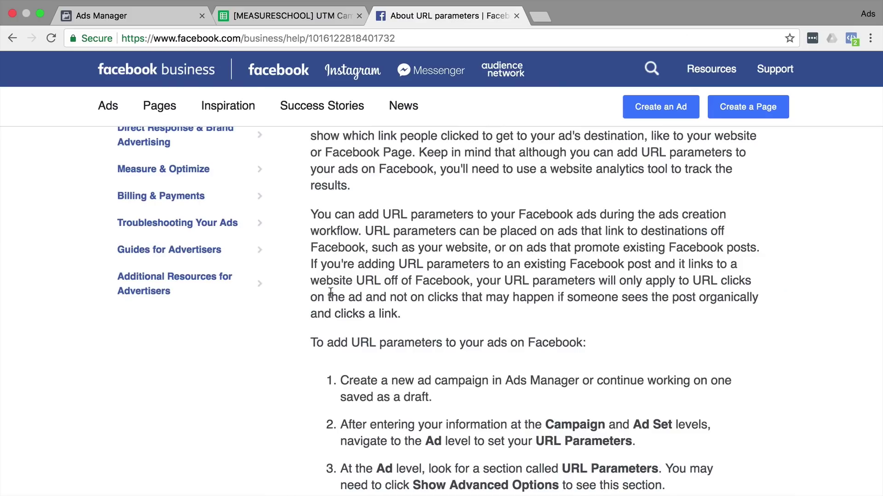
scroll(331, 293, "down", 20)
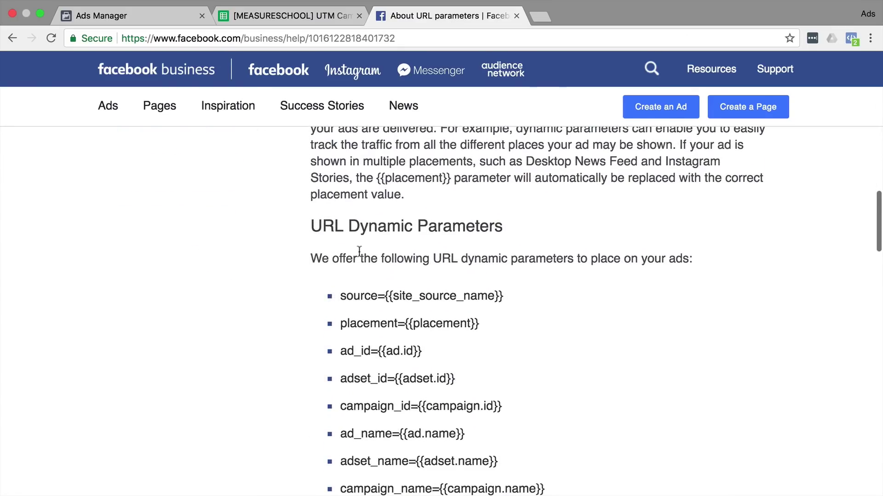
scroll(359, 252, "down", 4)
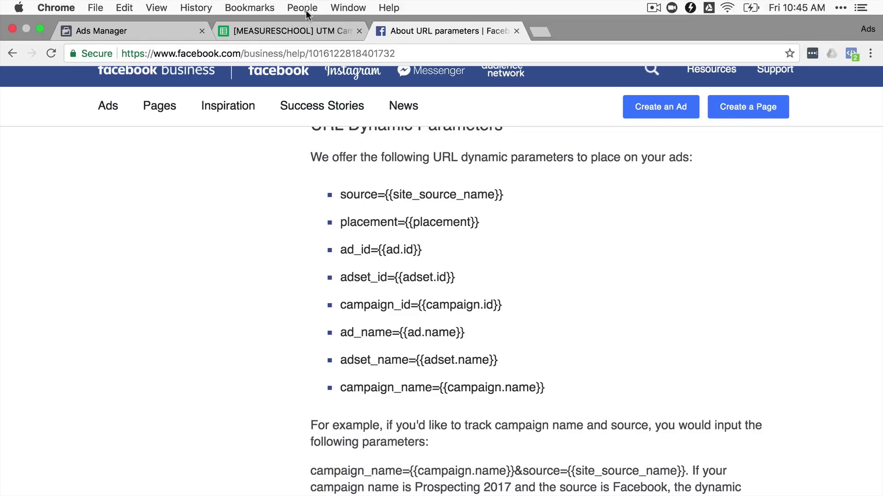
Copy the {{campaign.name}} placeholder from the help page into Campaign Name cell F10.
left_click(294, 27)
left_click(387, 331)
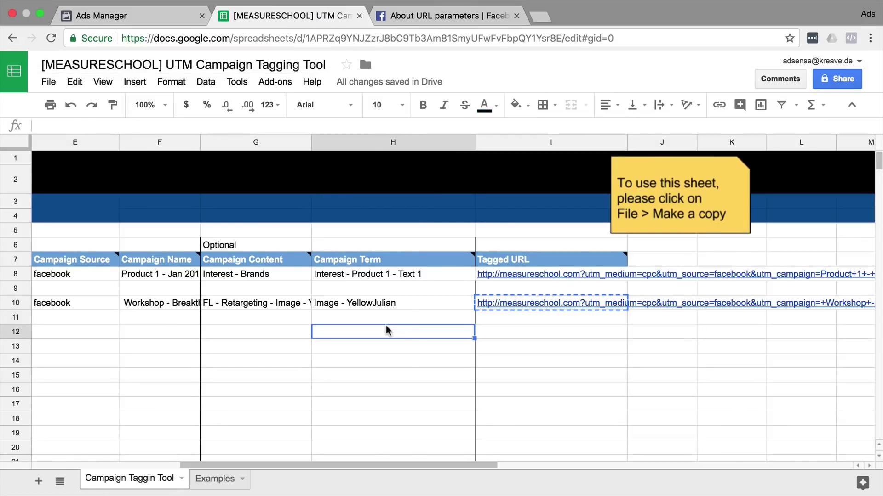
scroll(387, 331, "left", 10)
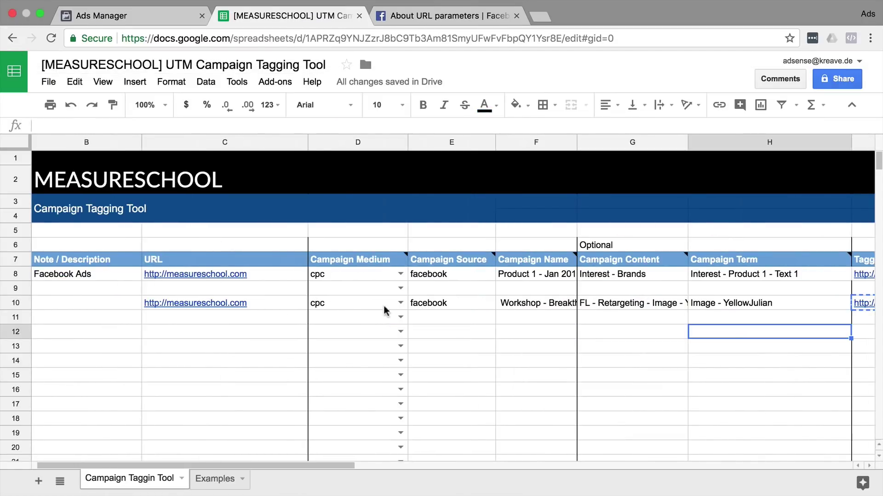
left_click(484, 307)
left_click(524, 308)
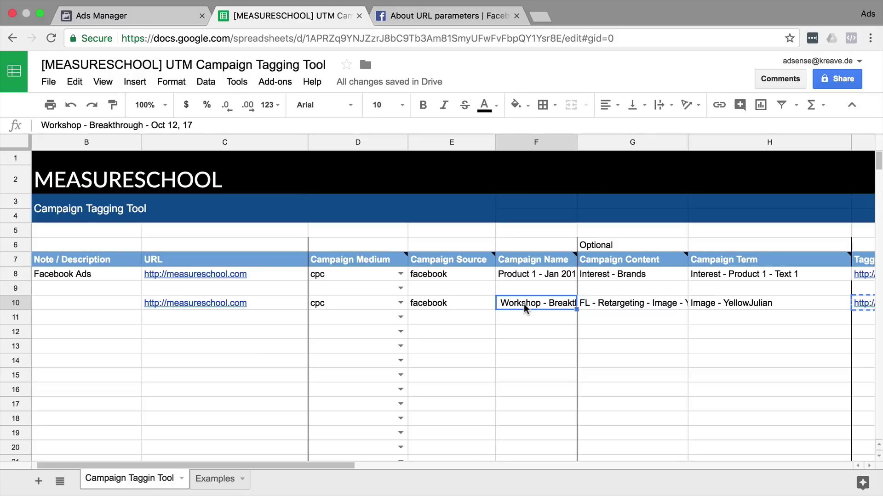
left_click(438, 18)
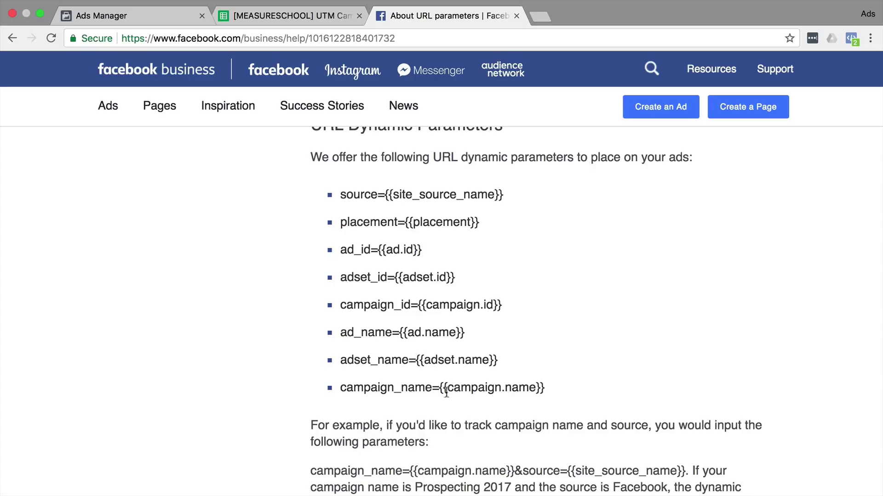
left_click_drag(439, 387, 553, 388)
key("super+c")
key("ctrl+shift+Tab")
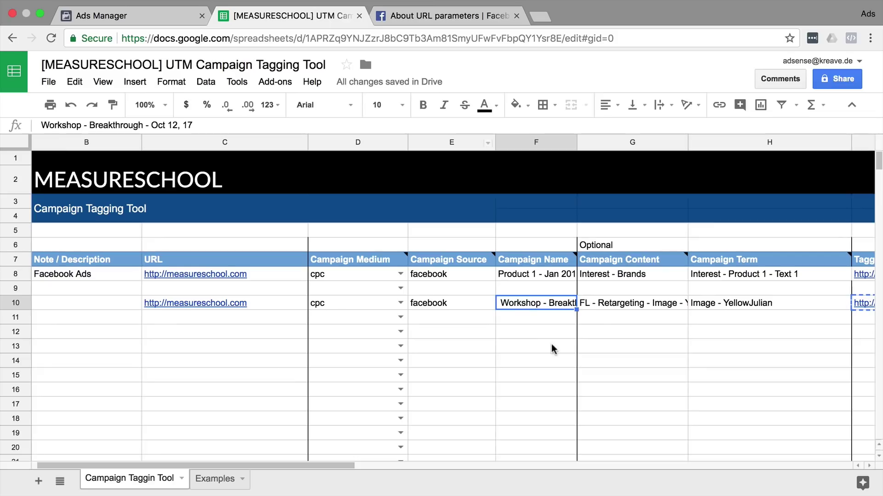
key("super+v")
Copy the {{adset.name}} placeholder into Campaign Content cell G10.
left_click(457, 15)
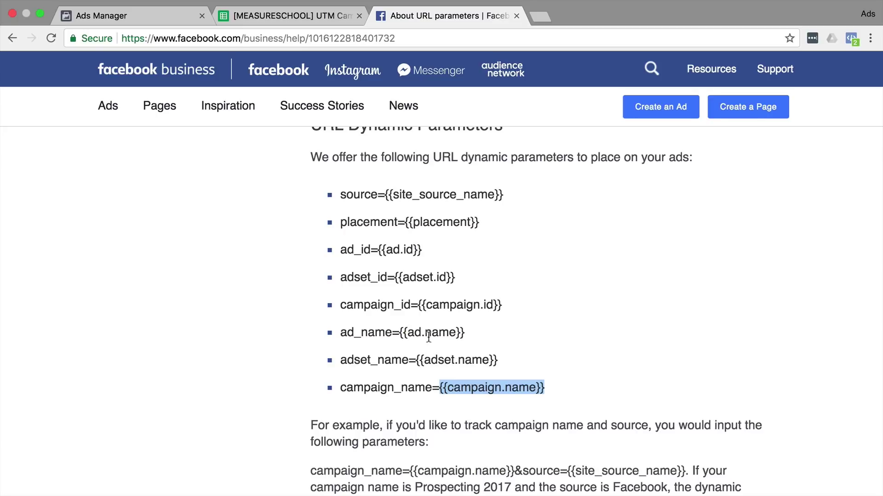
left_click_drag(416, 361, 498, 360)
key("super+c")
key("ctrl+shift+Tab")
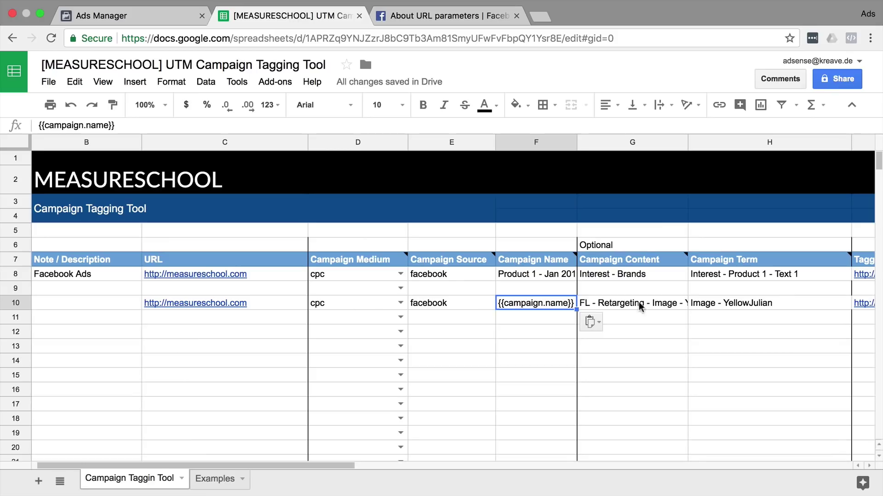
left_click(614, 304)
key("super+v")
Copy the {{ad.name}} placeholder into Campaign Term cell H10.
left_click(389, 18)
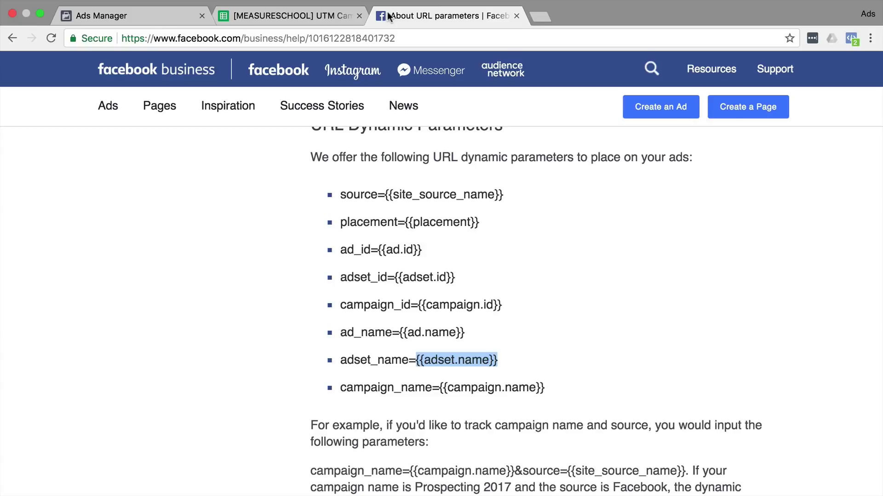
left_click_drag(399, 333, 482, 332)
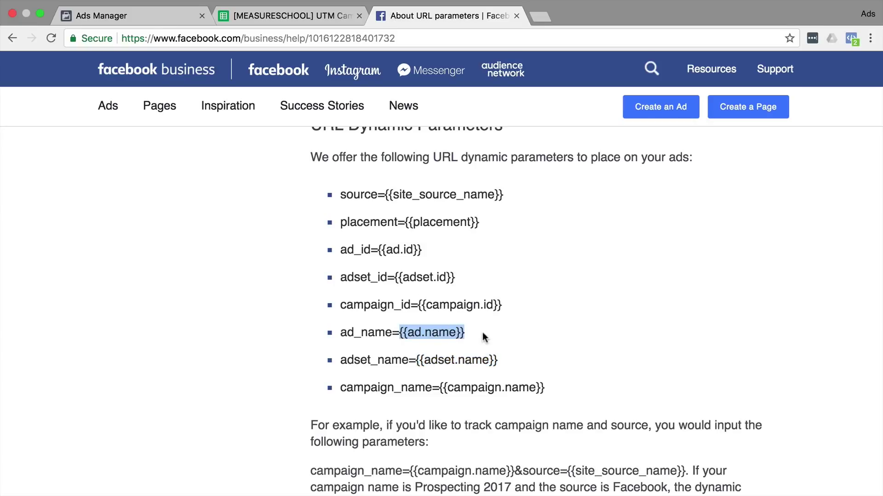
left_click(264, 18)
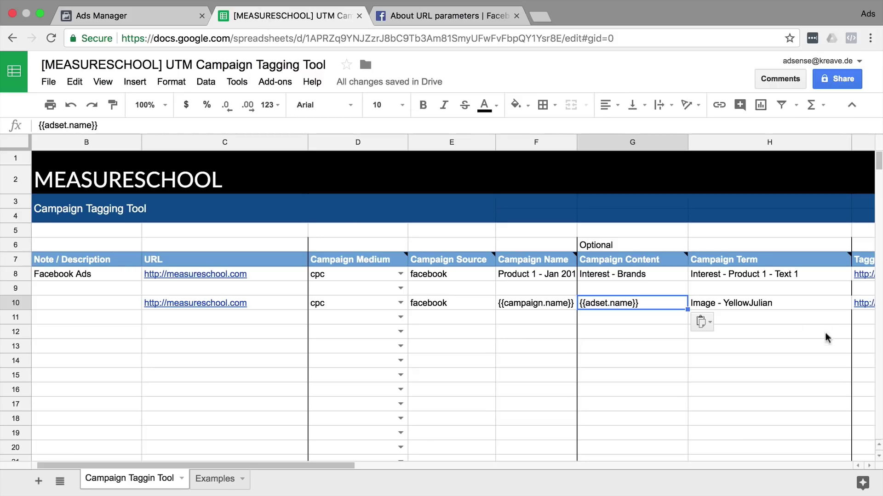
left_click(775, 303)
key("super+v")
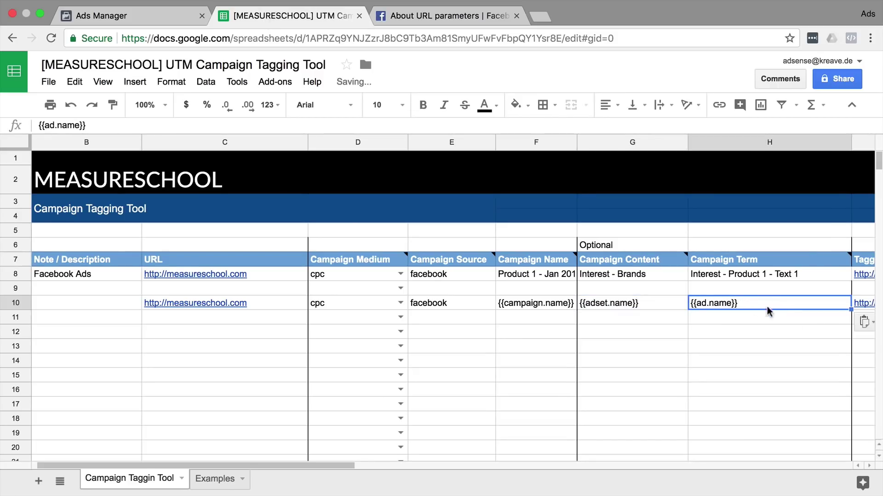
Copy the regenerated tagged URL from cell I10.
left_click(693, 349)
scroll(693, 350, "right", 5)
left_click(693, 350)
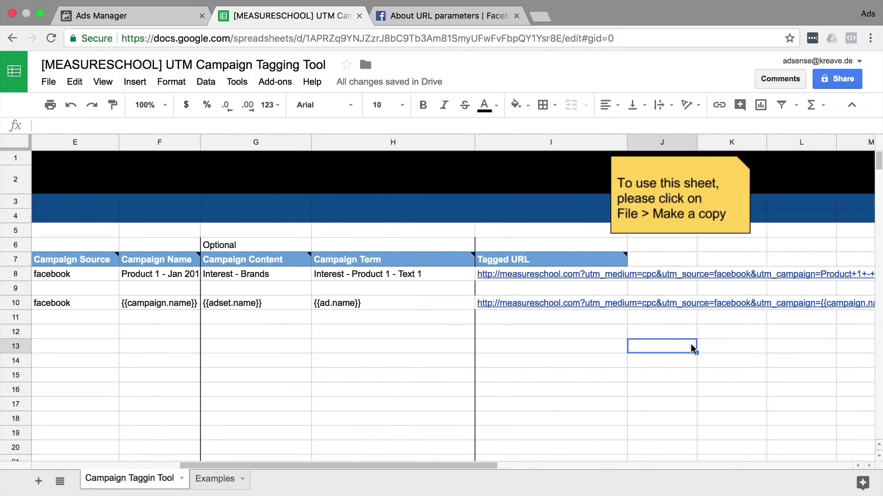
scroll(693, 349, "right", 2)
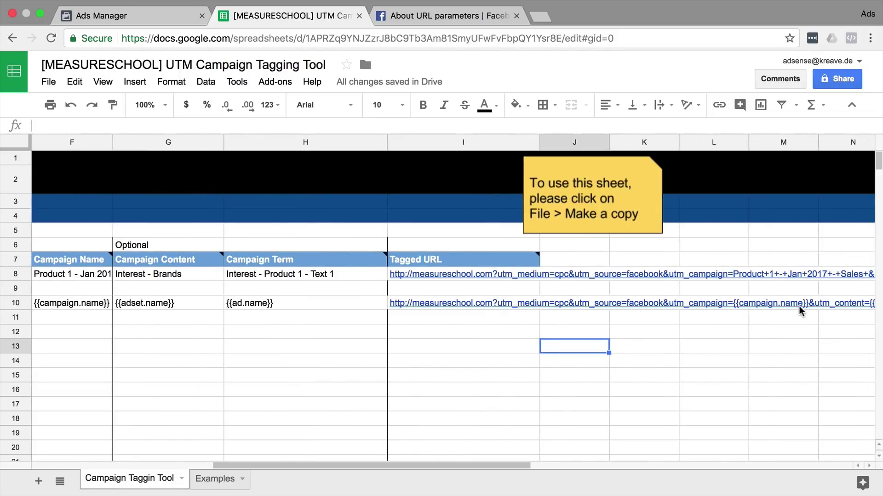
left_click(426, 305)
key("ctrl+c")
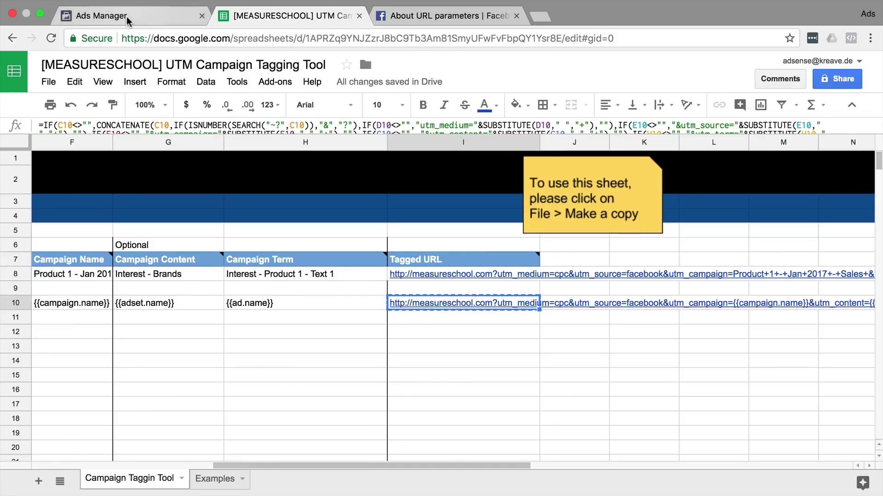
left_click(127, 19)
left_click_drag(442, 330, 196, 307)
key("ctrl+v")
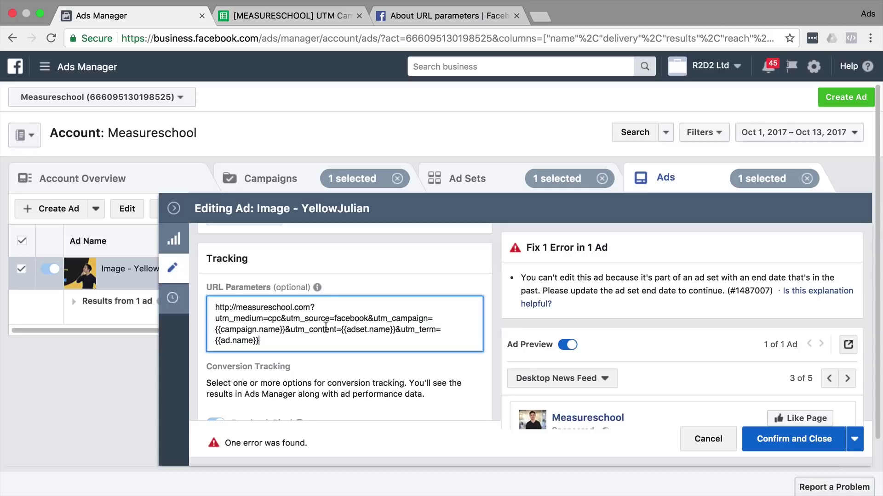
left_click_drag(317, 307, 205, 309)
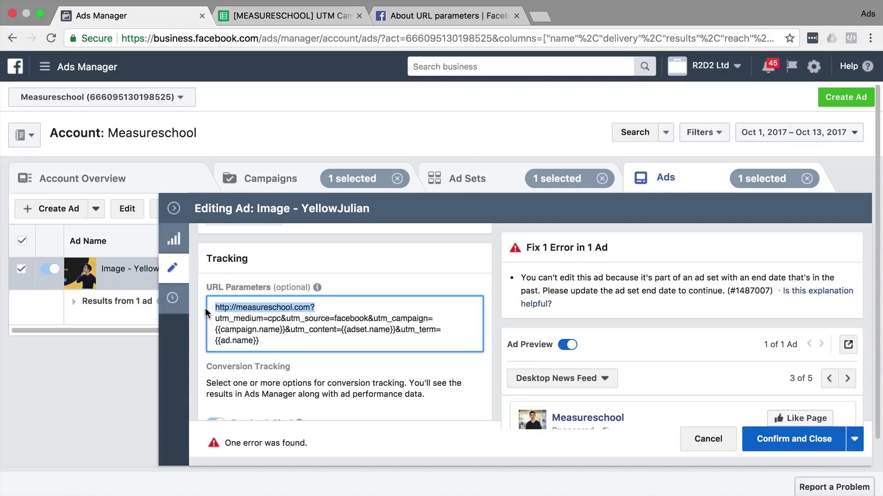
key("BackSpace")
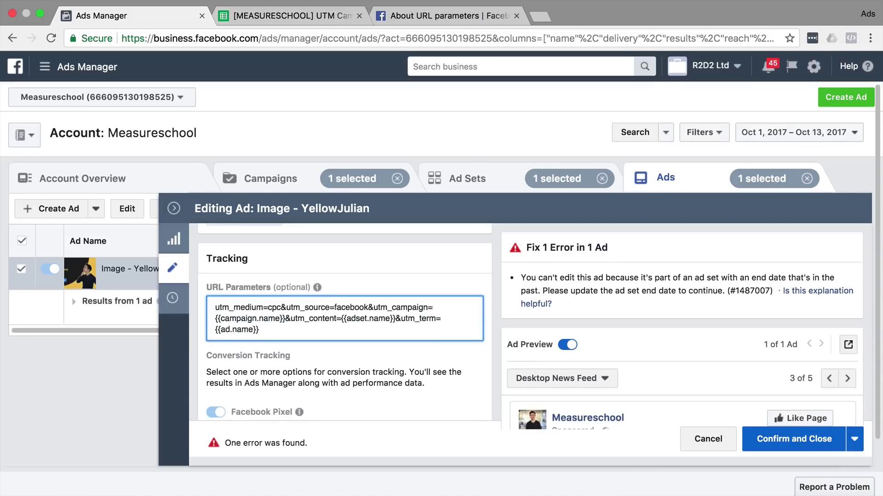
left_click(307, 329)
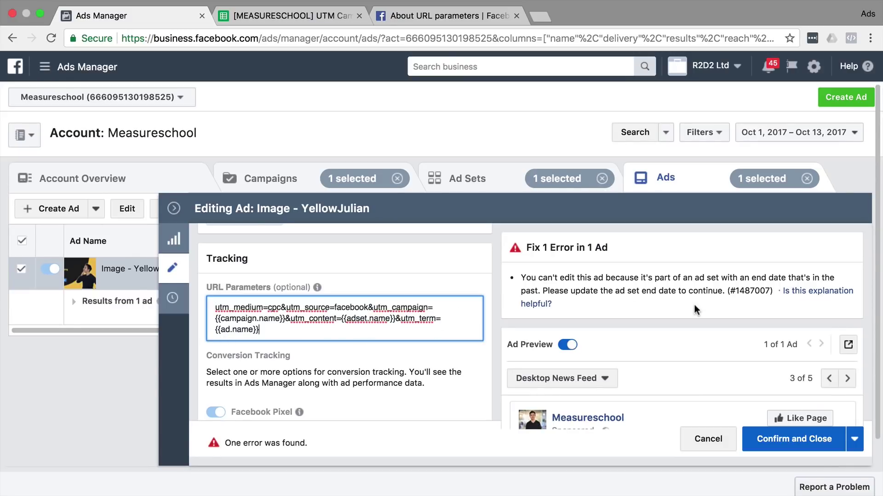
Save the ad changes with Confirm Without Closing.
scroll(693, 309, "down", 2)
left_click(854, 439)
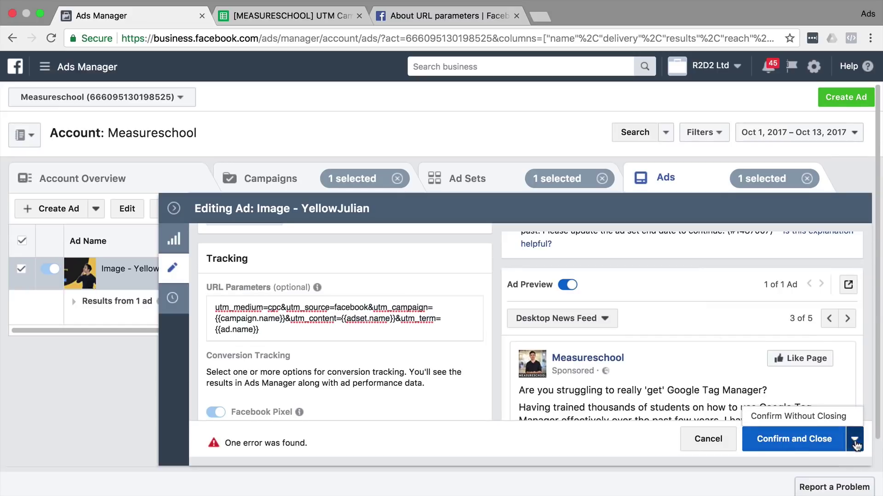
left_click(819, 414)
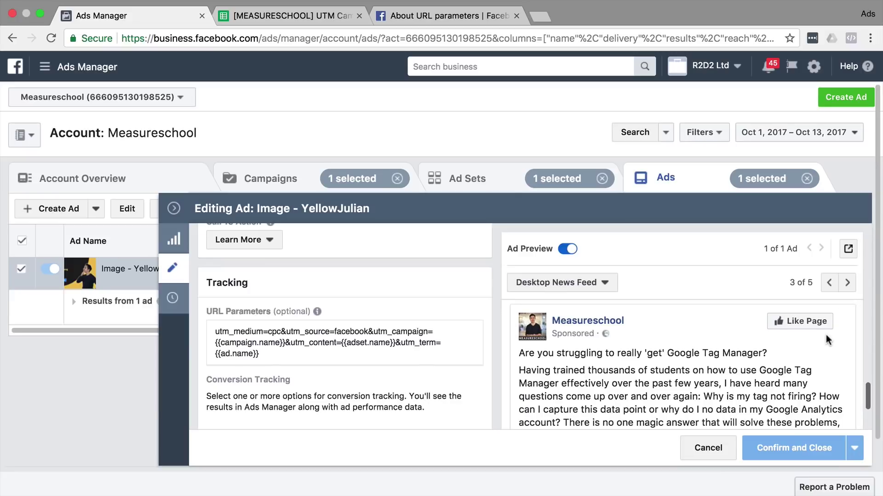
Open the demo ad via View on Facebook and inspect the resolved UTM tags in the landing page URL.
left_click(848, 250)
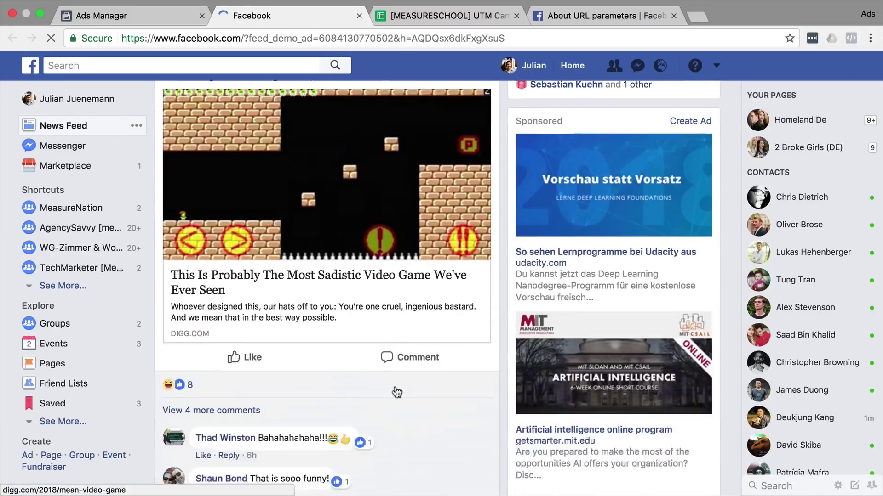
scroll(397, 392, "down", 5)
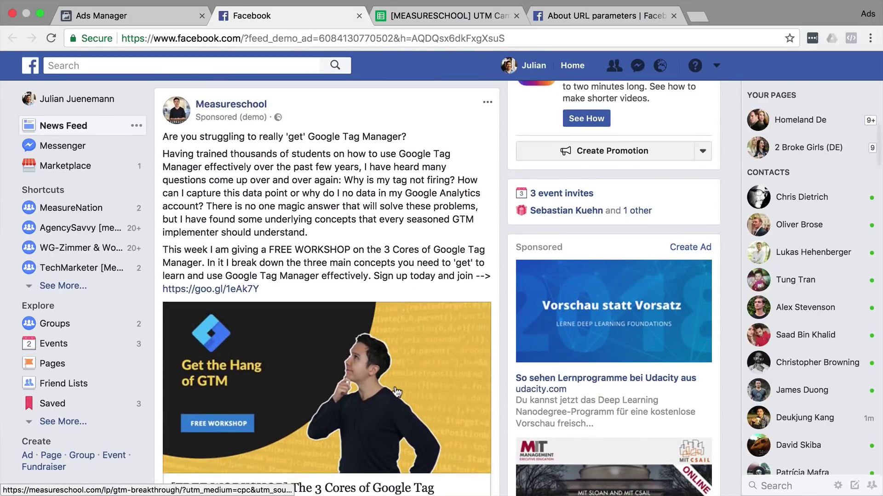
scroll(396, 391, "down", 4)
scroll(397, 391, "up", 2)
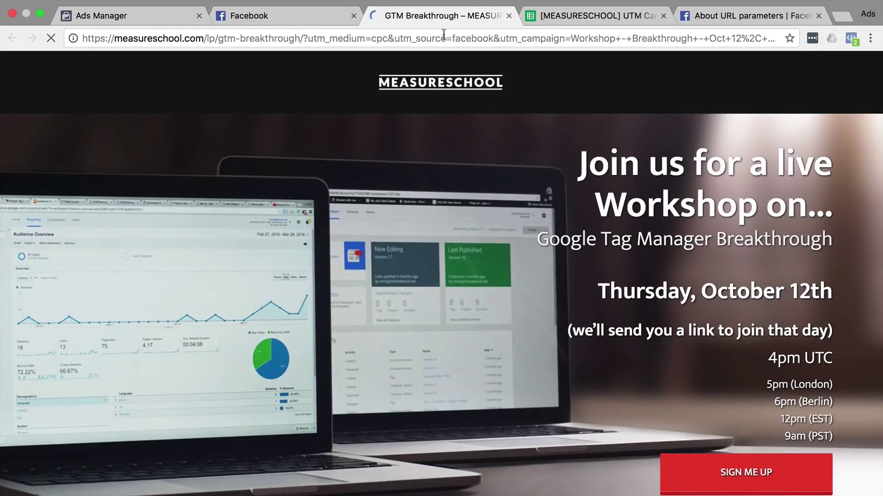
left_click_drag(570, 38, 790, 39)
left_click(691, 40)
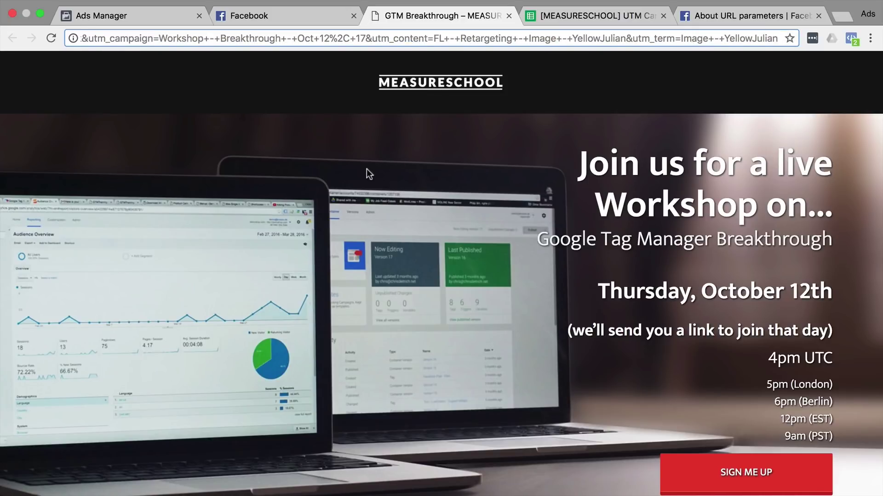
key("ctrl+Right")
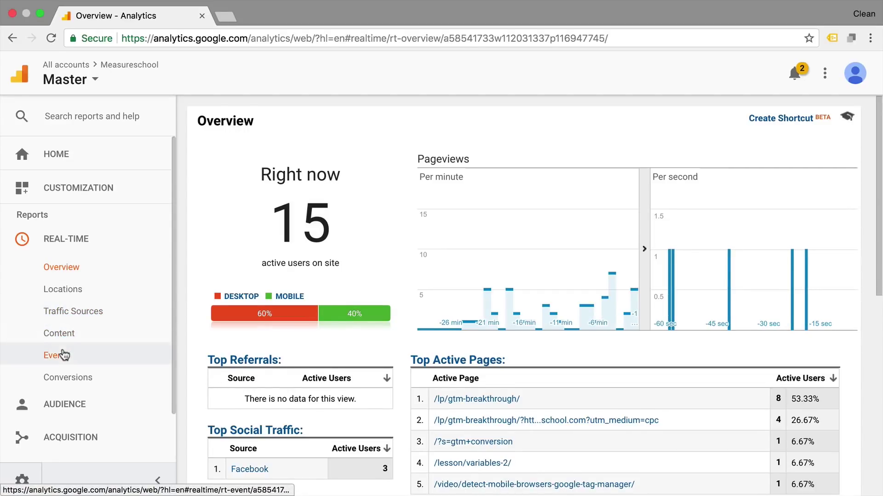
Open Real-Time Traffic Sources in Google Analytics and filter it to the cpc medium.
left_click(95, 313)
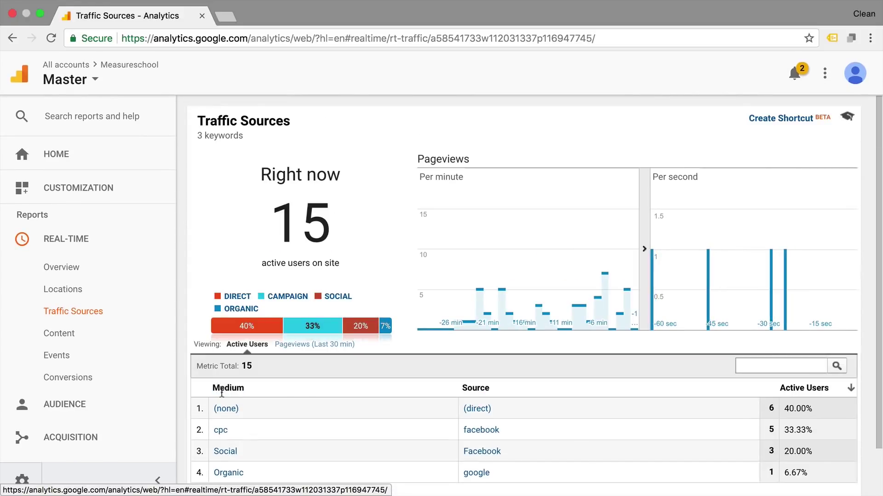
left_click(221, 431)
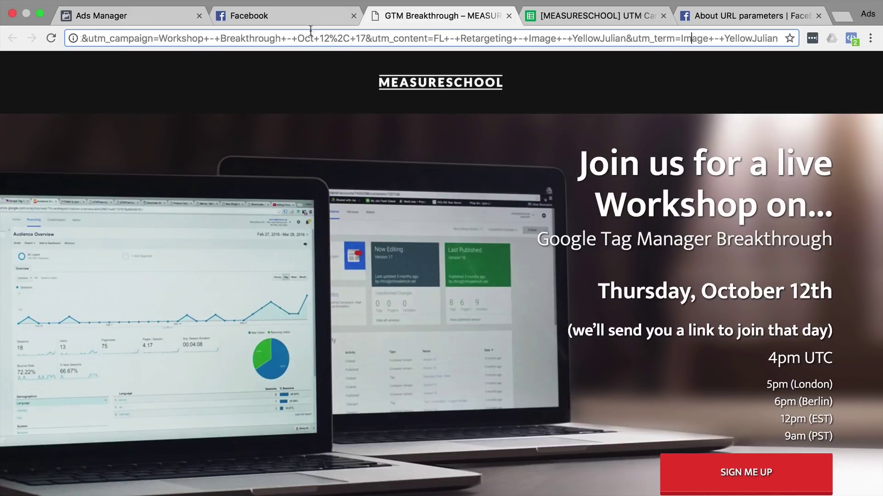
Back in the Image - YellowJulian ad editor, select the dynamic URL Parameters string.
left_click(138, 18)
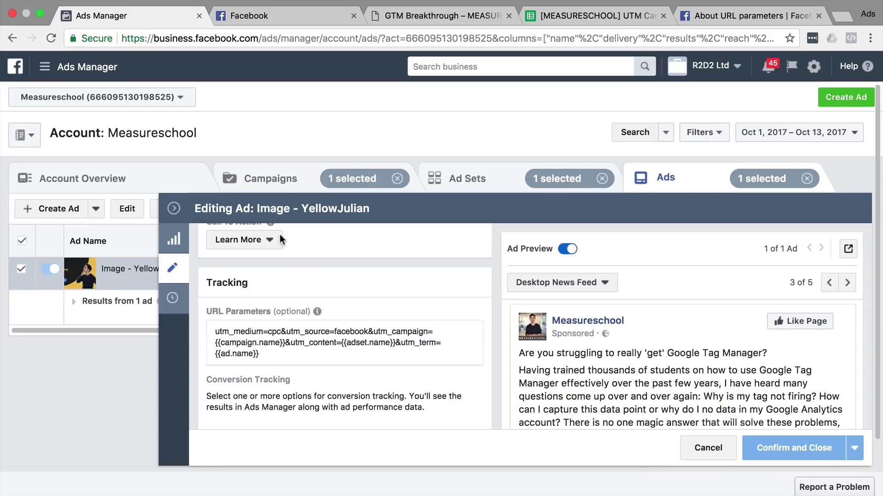
left_click_drag(267, 356, 211, 324)
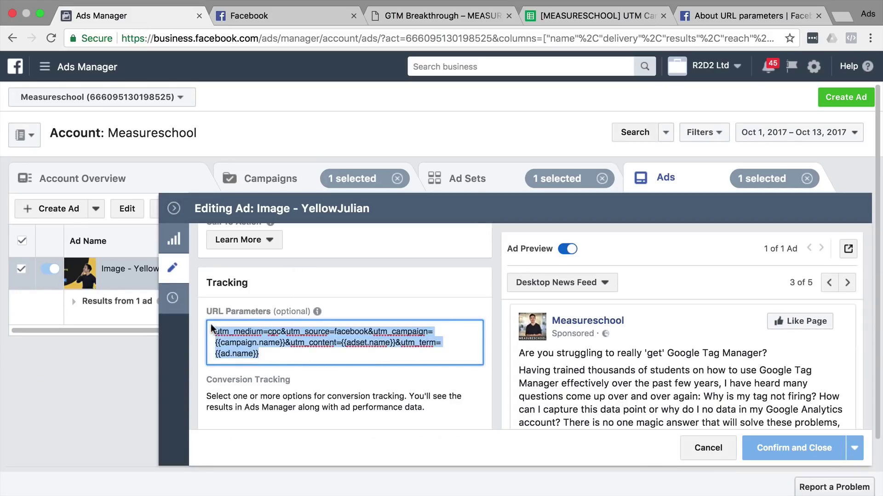